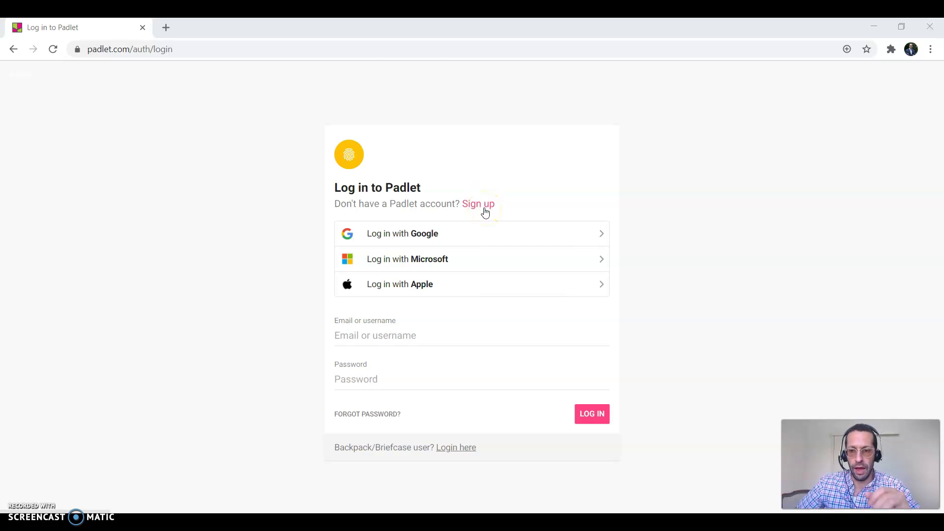
pyautogui.click(485, 210)
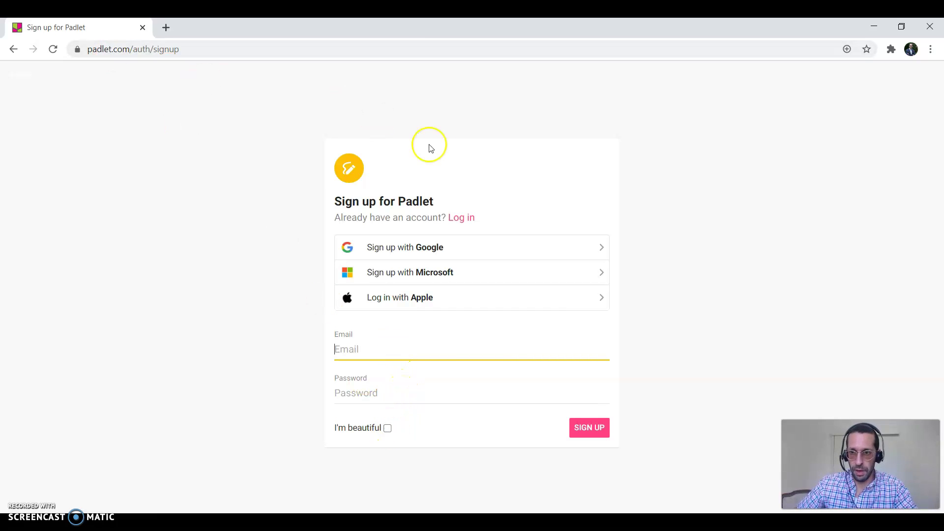
pyautogui.click(457, 218)
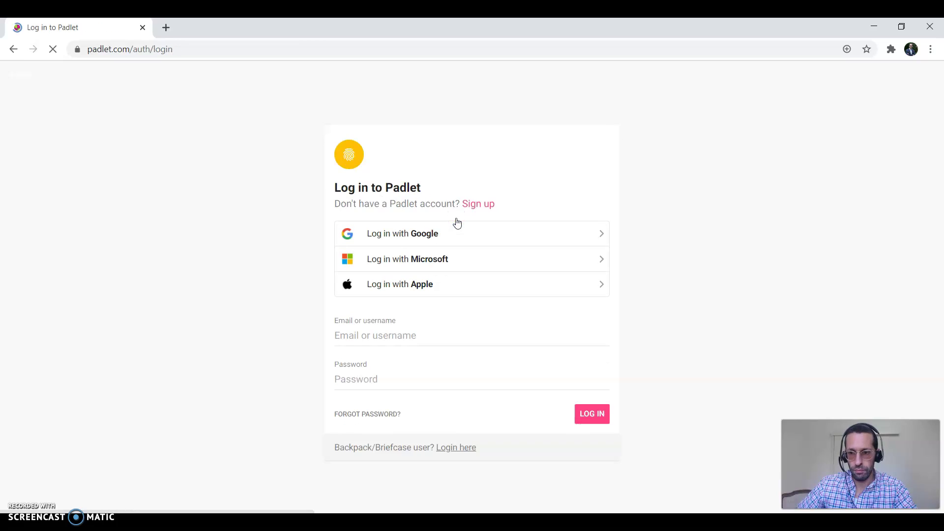
pyautogui.click(422, 215)
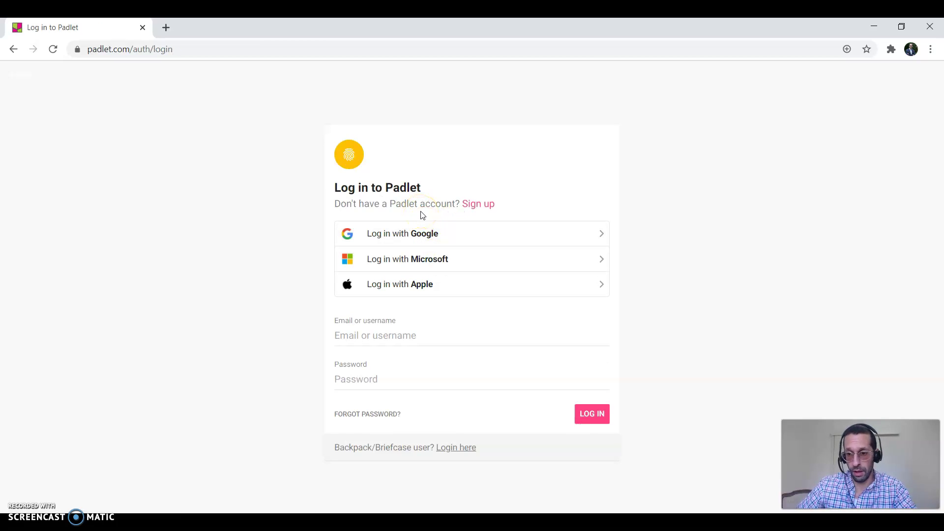
# Log in to Padlet with Google, using the first listed account
pyautogui.click(423, 234)
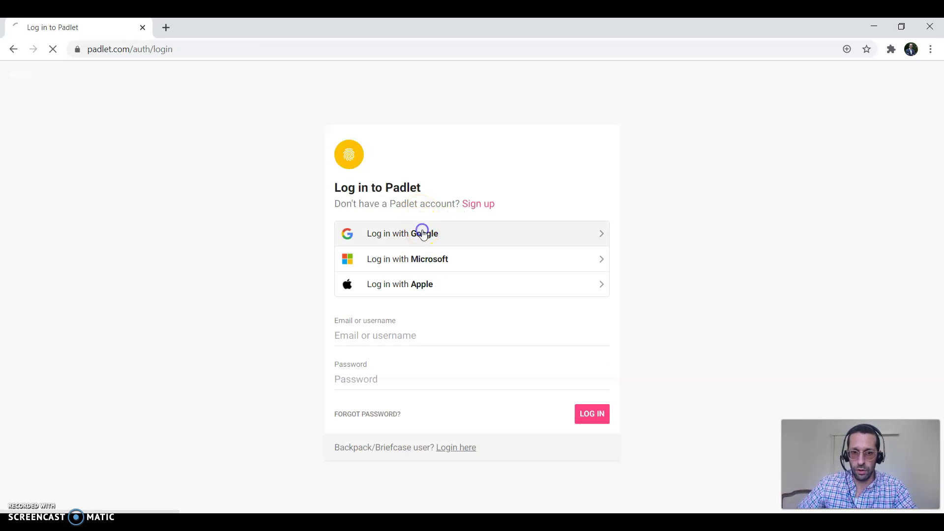
pyautogui.click(449, 257)
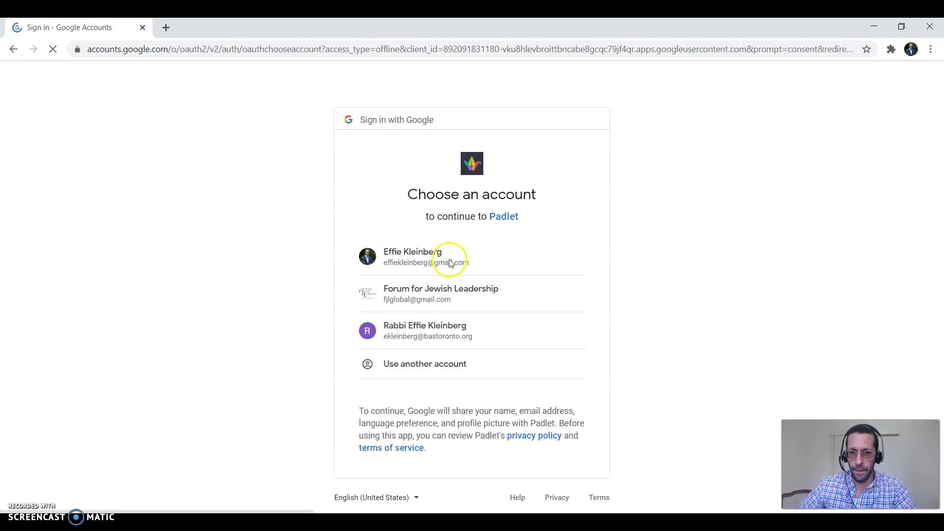
pyautogui.click(270, 200)
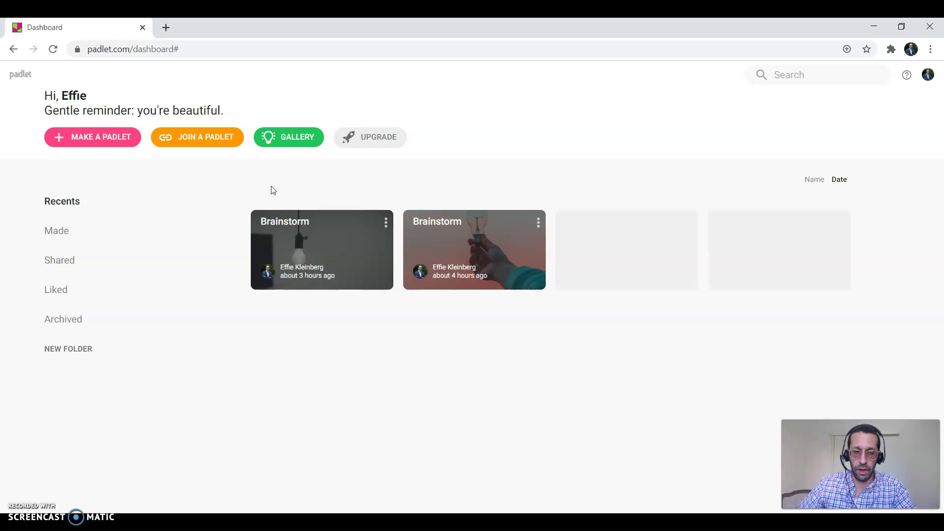
# Make a new padlet from the blank Wall layout
pyautogui.click(69, 138)
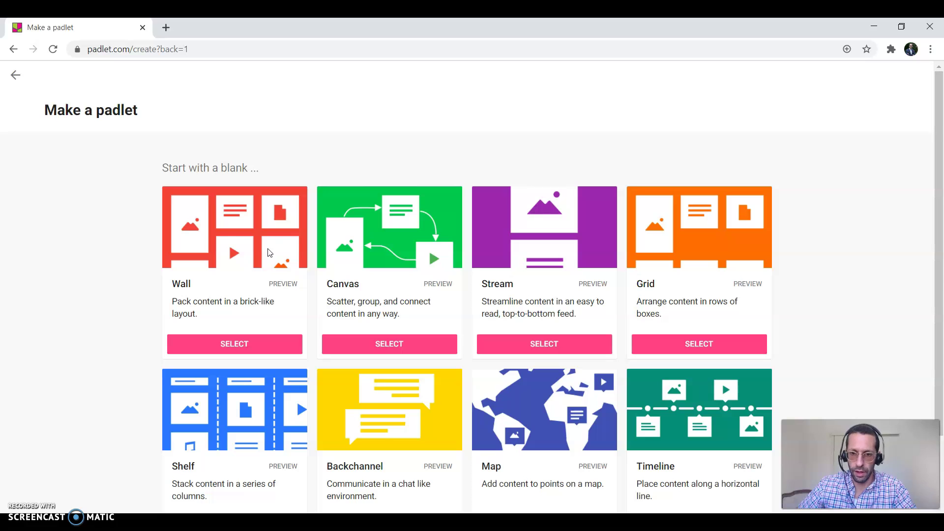
pyautogui.scroll(-2, 270, 253)
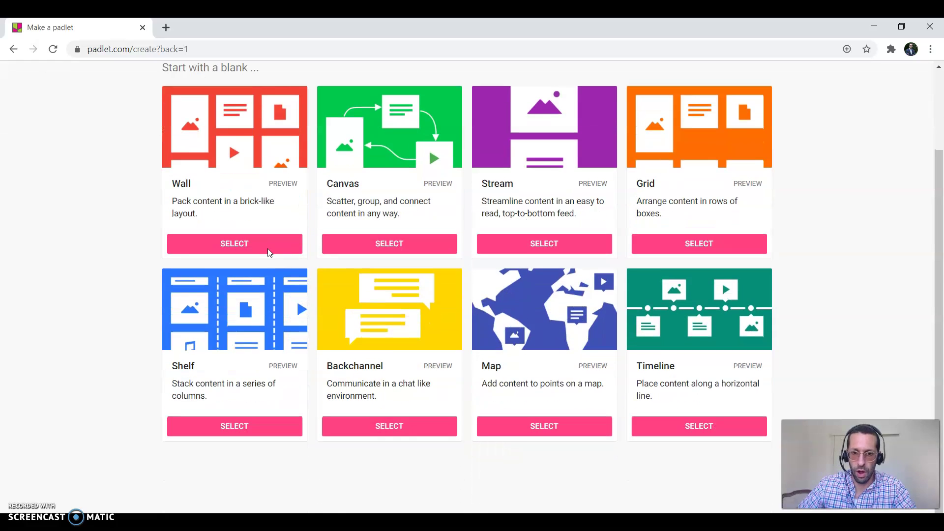
pyautogui.scroll(1, 269, 253)
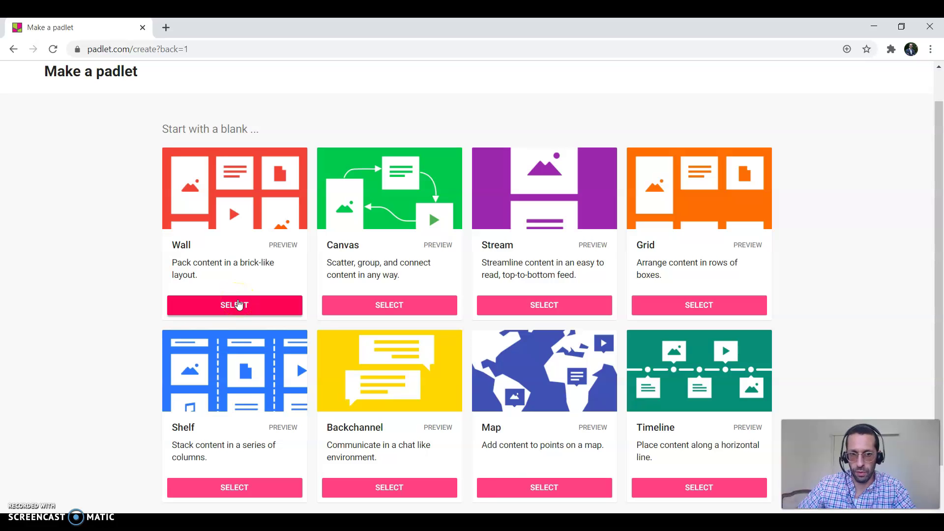
pyautogui.click(243, 310)
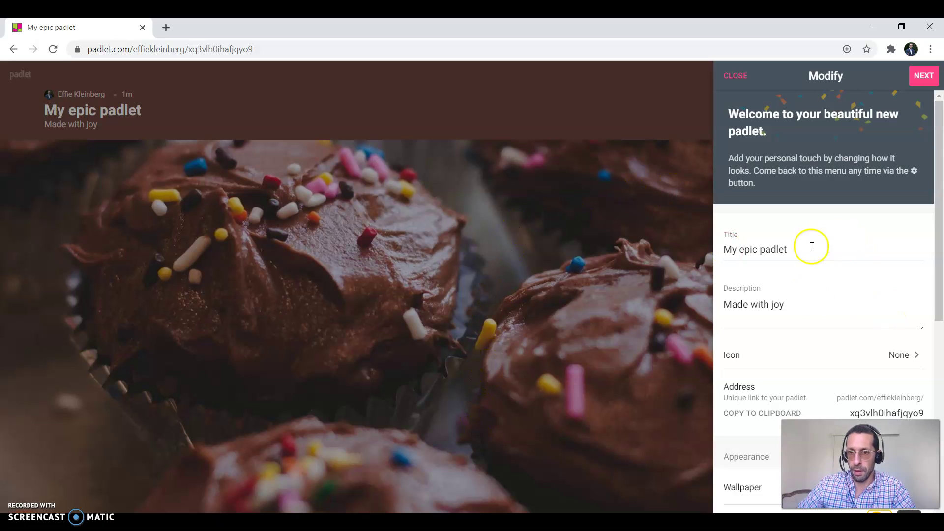
# Replace the padlet's title with "Brainstorm"
pyautogui.moveTo(811, 248); pyautogui.dragTo(704, 253)
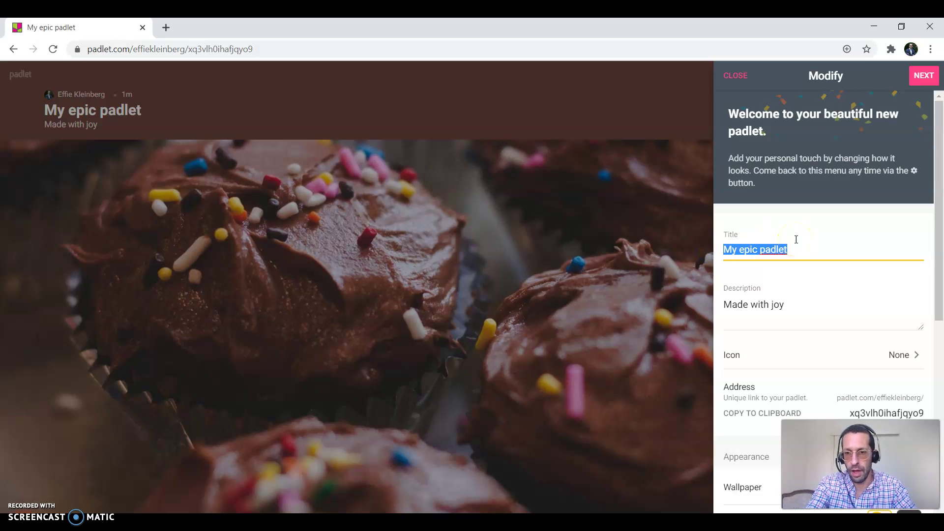
pyautogui.write('BRai')
pyautogui.press('BackSpace')
pyautogui.press('BackSpace')
pyautogui.press('BackSpace')
pyautogui.write('rainstorm')
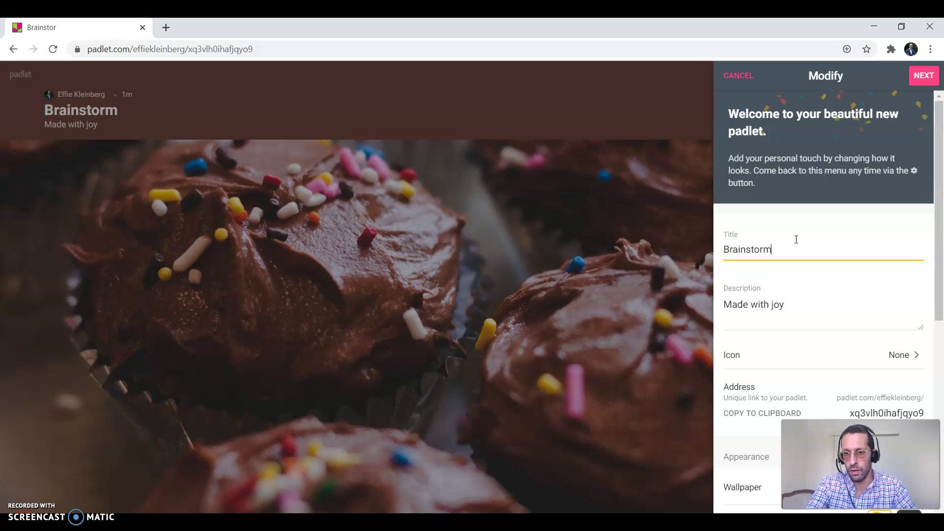
pyautogui.click(806, 272)
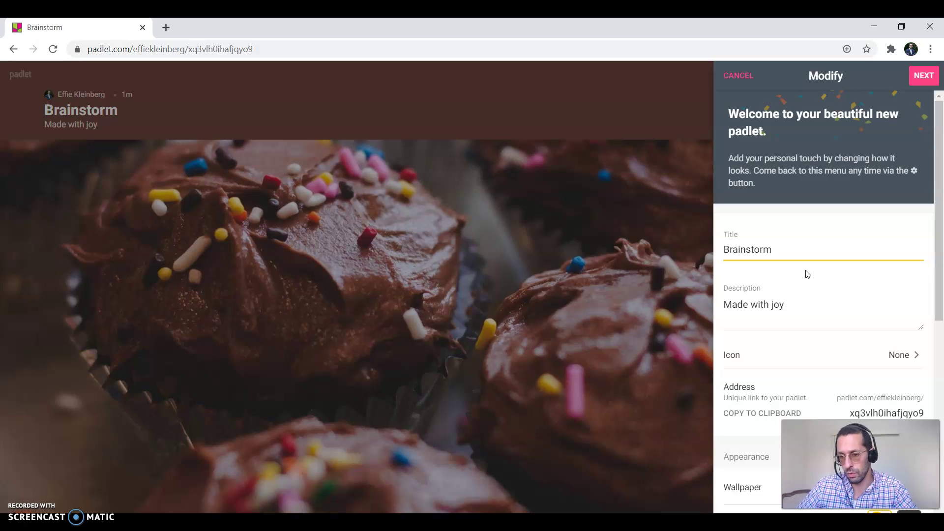
# Replace the padlet's description with "How to waste less in my home"
pyautogui.moveTo(843, 327); pyautogui.dragTo(710, 321)
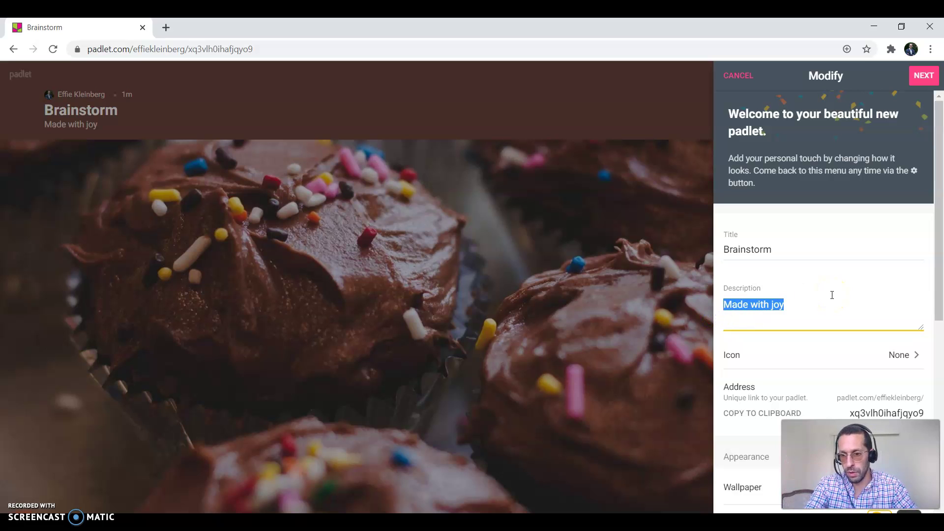
pyautogui.write('How to')
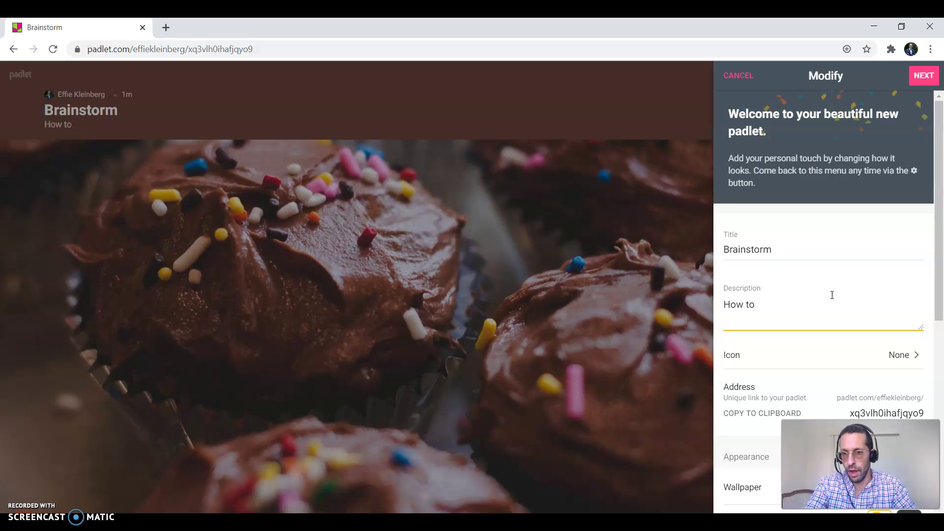
pyautogui.write(' waste less')
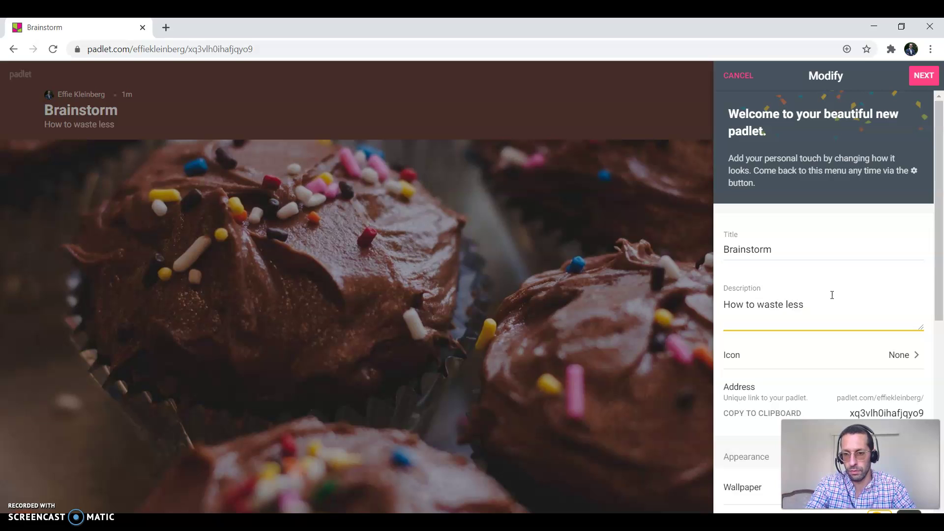
pyautogui.write(' in my home')
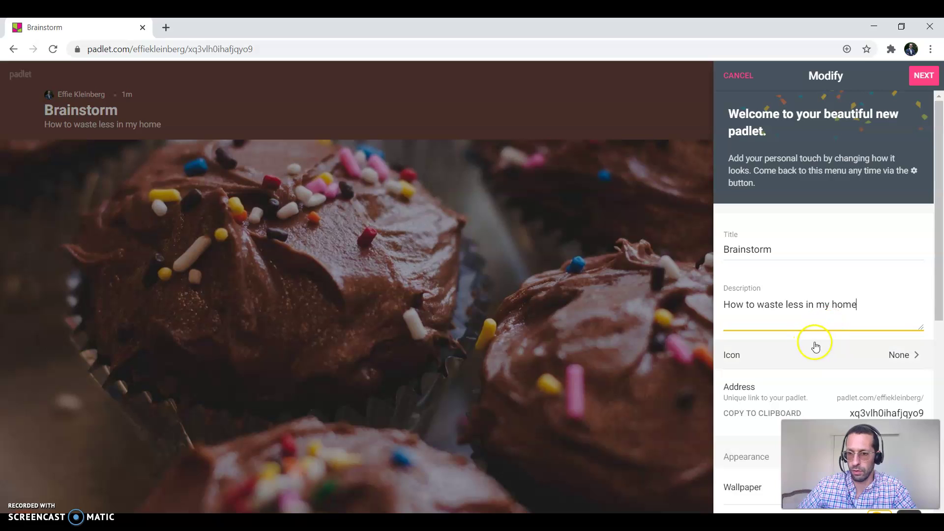
# Change the custom ending of the padlet's address to "waste"
pyautogui.scroll(-1, 816, 325)
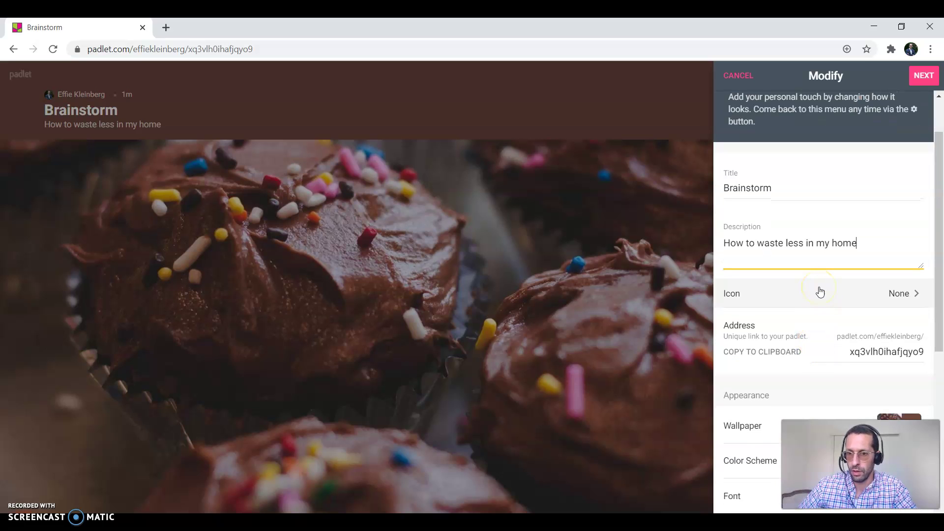
pyautogui.scroll(-1, 820, 292)
pyautogui.moveTo(850, 291); pyautogui.dragTo(932, 295)
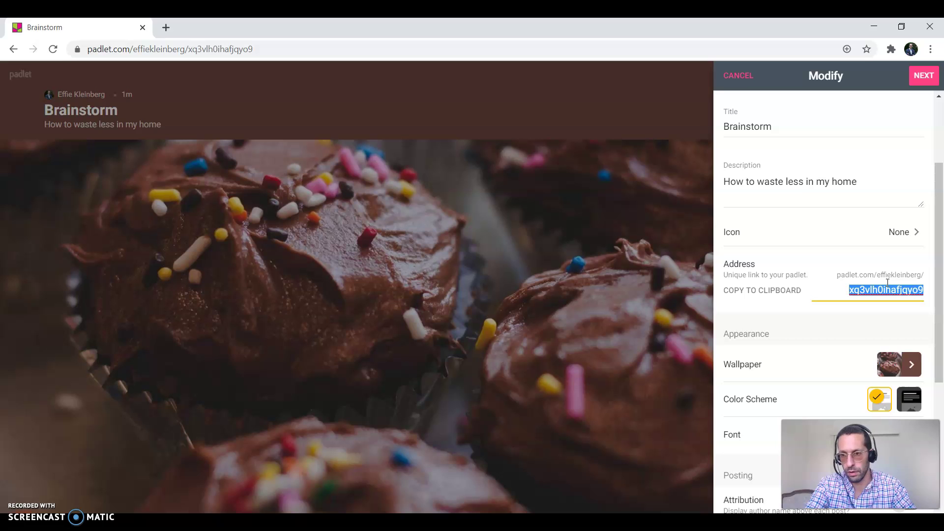
pyautogui.write('waste')
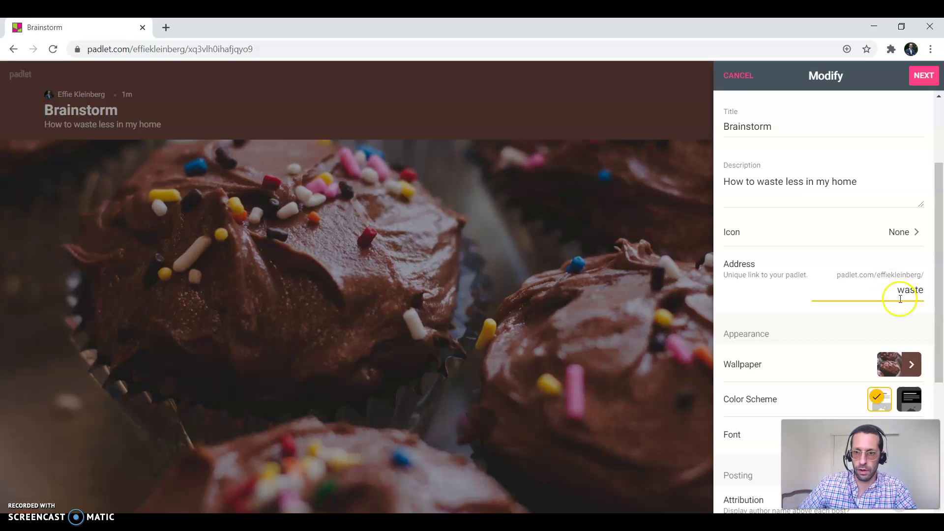
pyautogui.click(854, 325)
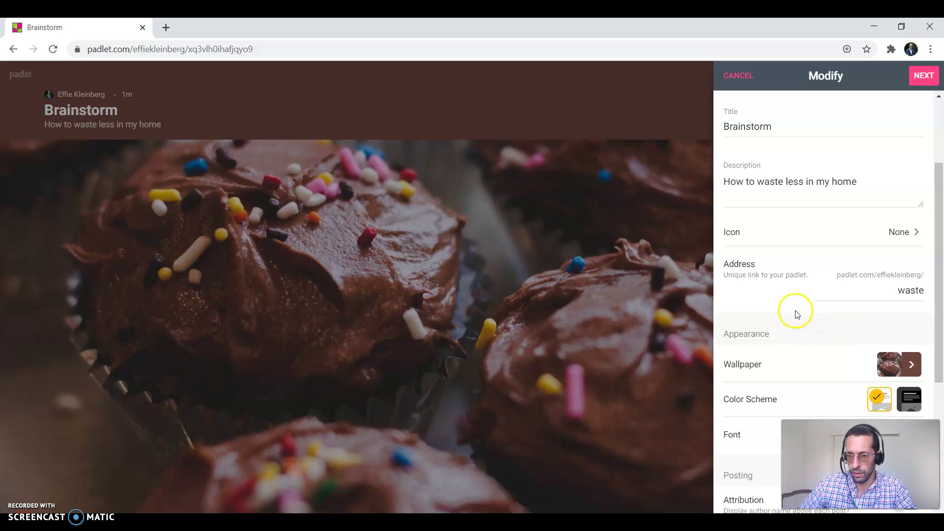
# Set the padlet's wallpaper to the first image from the "Brainstorm" image search and return to the Modify settings
pyautogui.scroll(3, 829, 247)
pyautogui.scroll(-3, 846, 266)
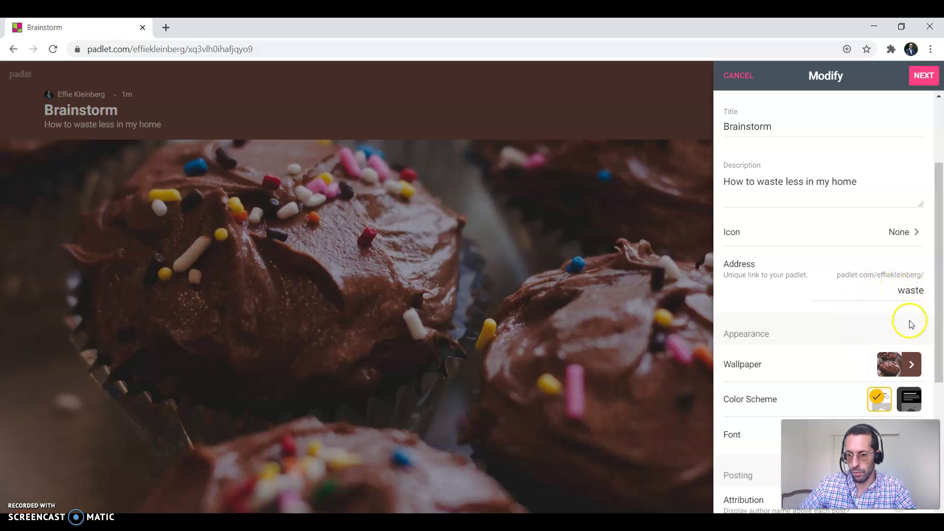
pyautogui.click(896, 370)
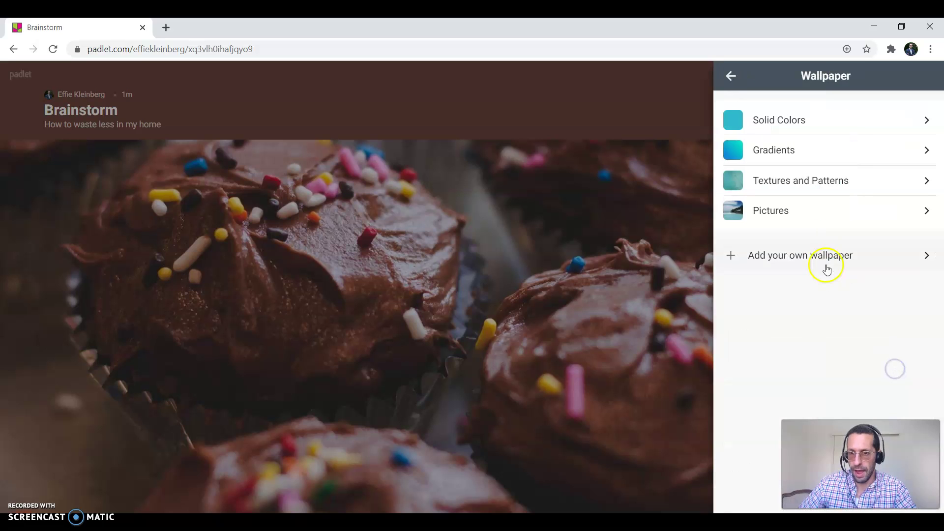
pyautogui.click(799, 256)
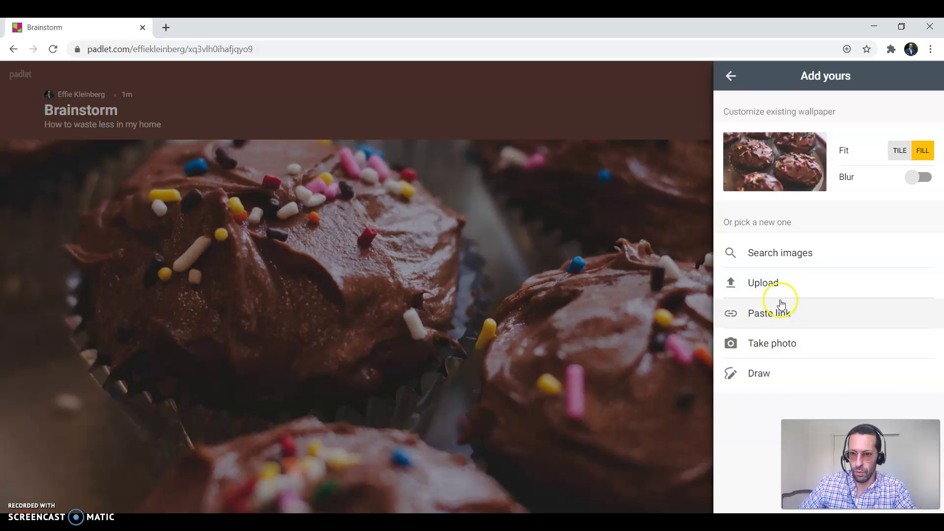
pyautogui.click(773, 258)
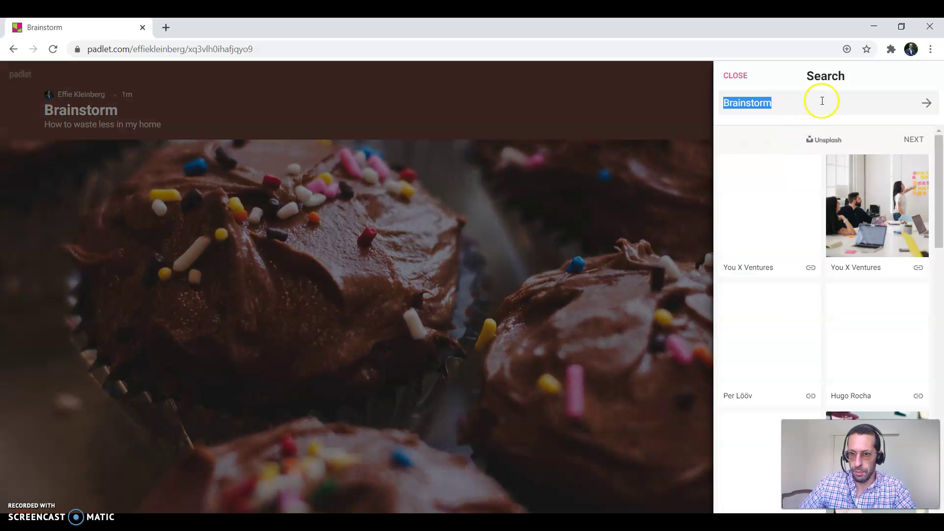
pyautogui.click(783, 213)
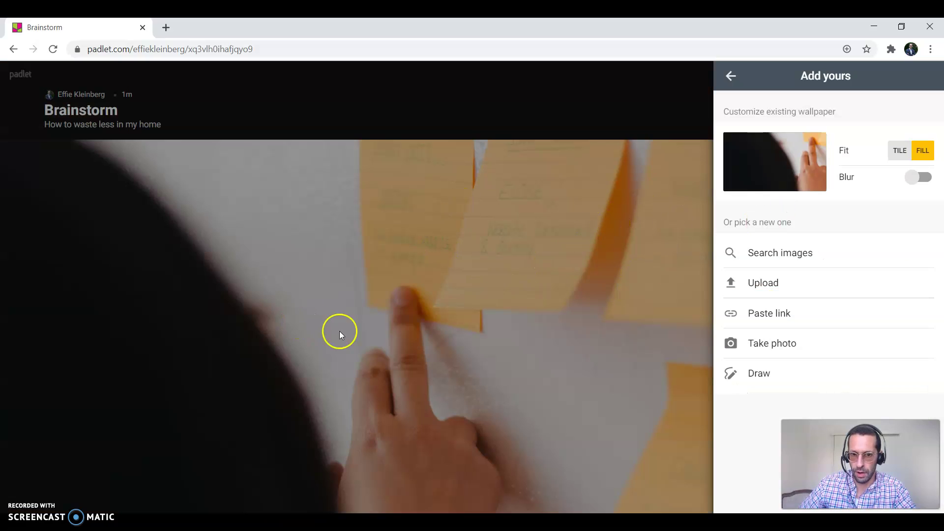
pyautogui.click(732, 76)
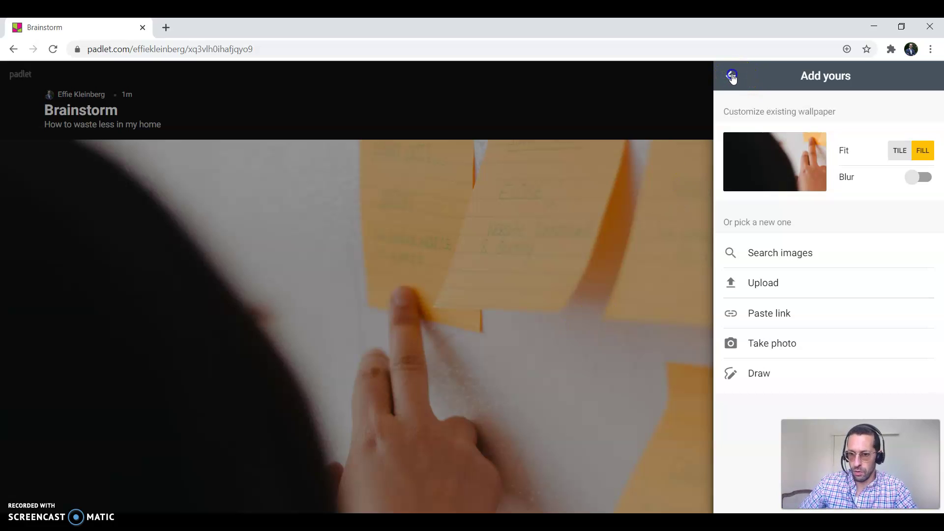
pyautogui.click(732, 77)
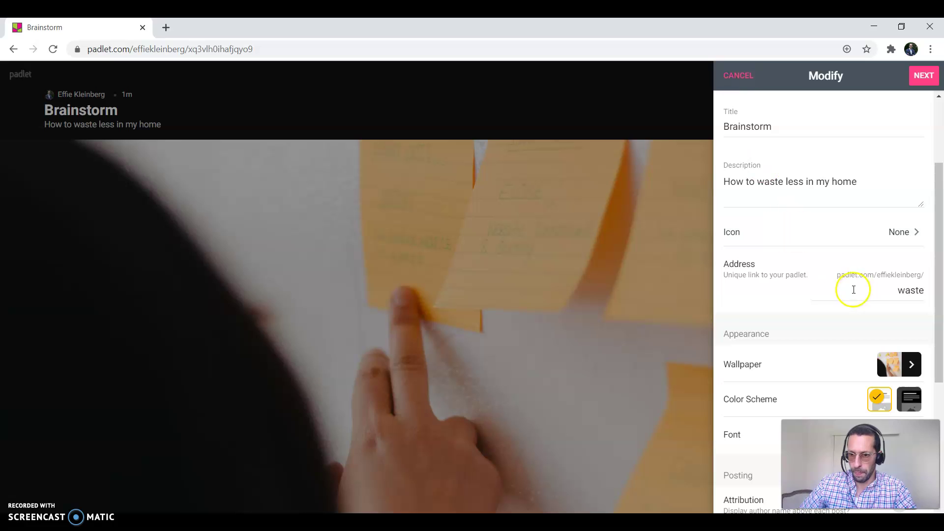
# Review the posting and content filtering options, save the padlet's settings and close the setup to show the board
pyautogui.scroll(-4, 831, 301)
pyautogui.scroll(-2, 827, 331)
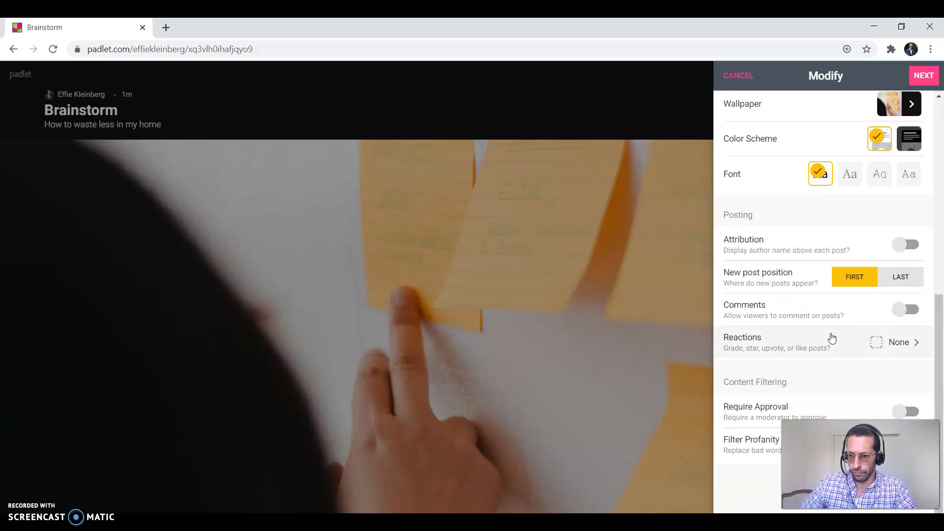
pyautogui.click(903, 409)
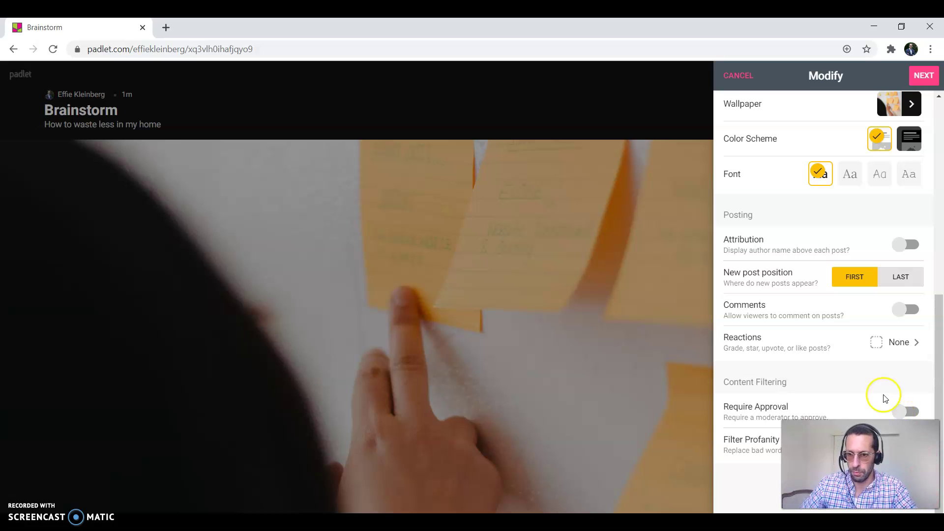
pyautogui.scroll(1, 848, 321)
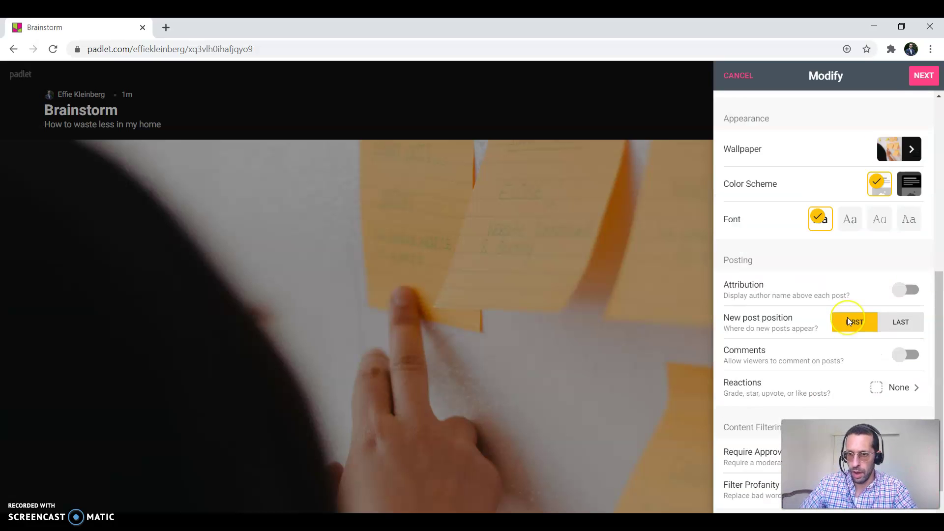
pyautogui.scroll(7, 848, 321)
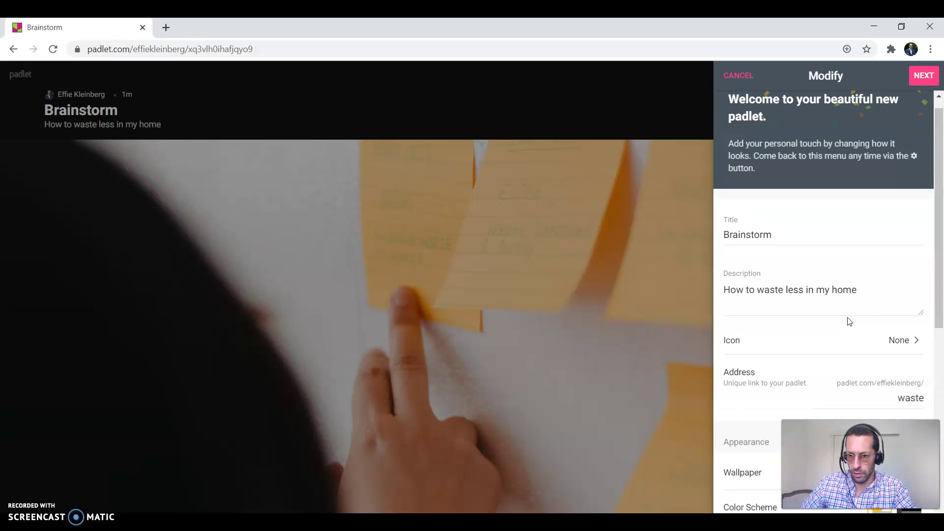
pyautogui.click(927, 77)
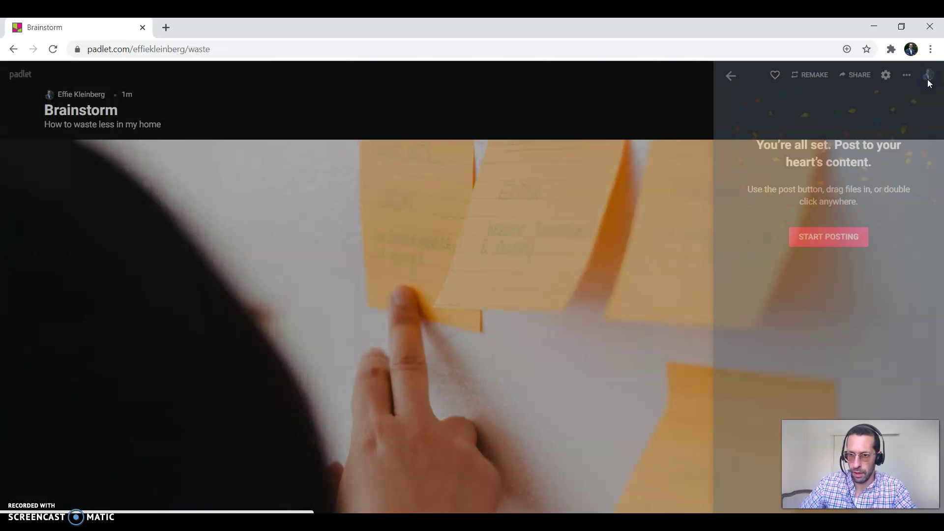
pyautogui.click(729, 76)
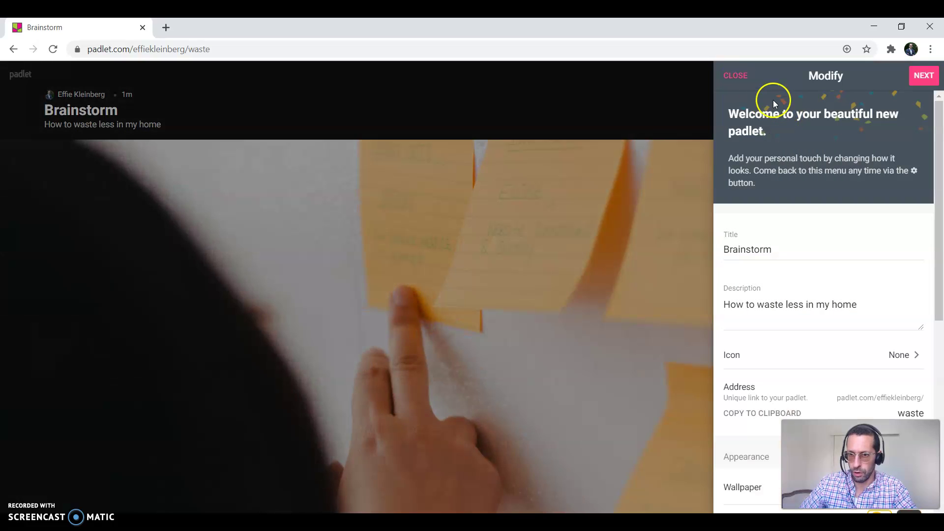
pyautogui.click(734, 75)
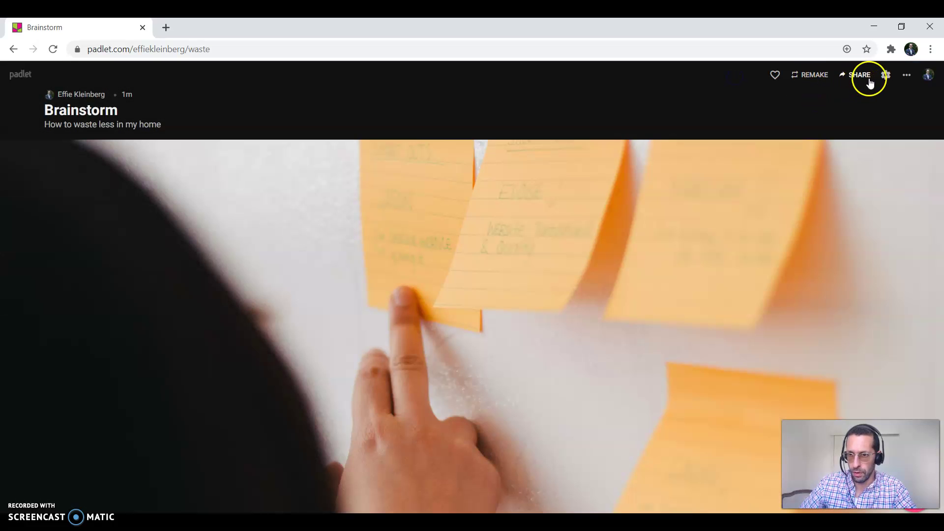
# View the page for inviting members to the padlet and go back to the sharing options
pyautogui.click(906, 75)
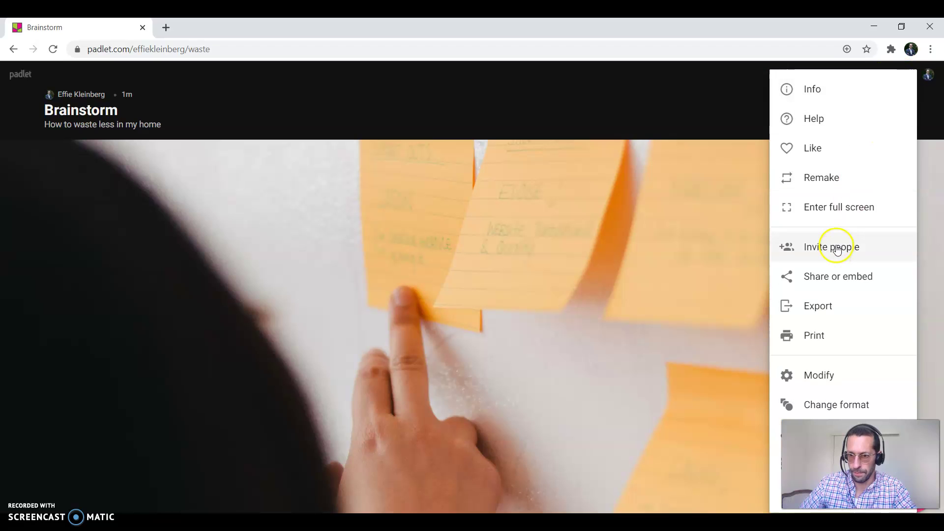
pyautogui.click(836, 247)
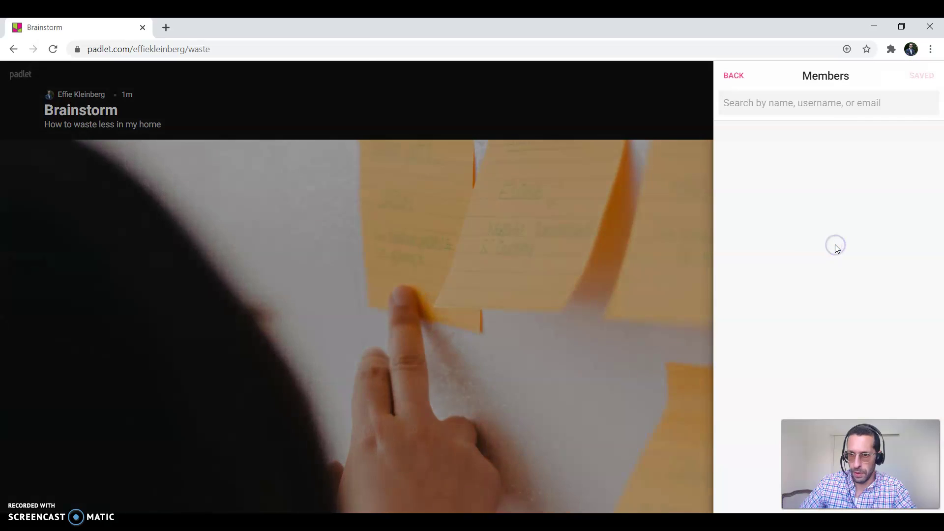
pyautogui.click(730, 79)
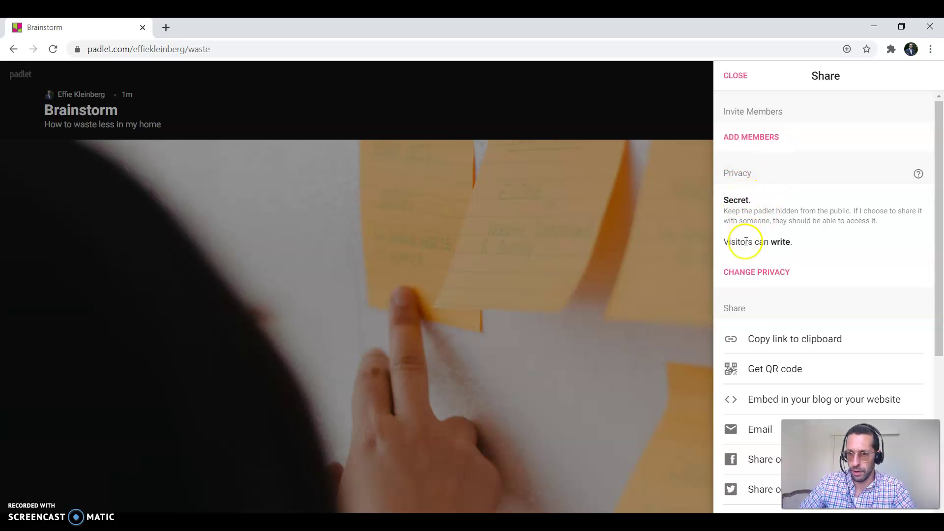
# Review the padlet's privacy levels, visitor permission choices and link-sharing options, and return to the board
pyautogui.click(759, 273)
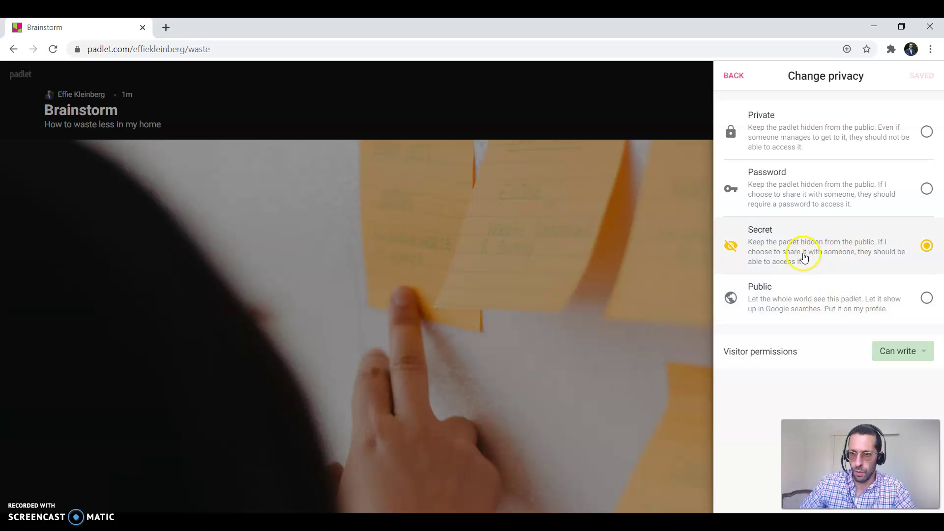
pyautogui.click(900, 351)
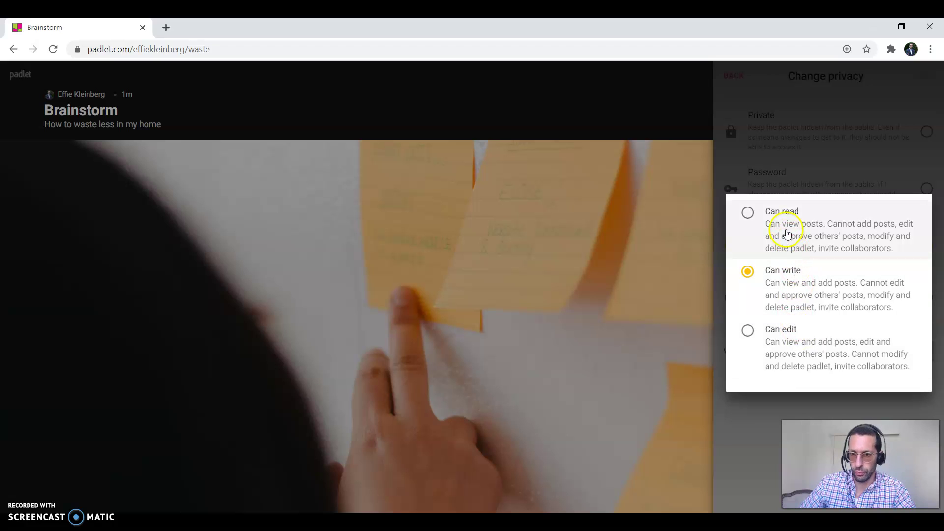
pyautogui.click(766, 428)
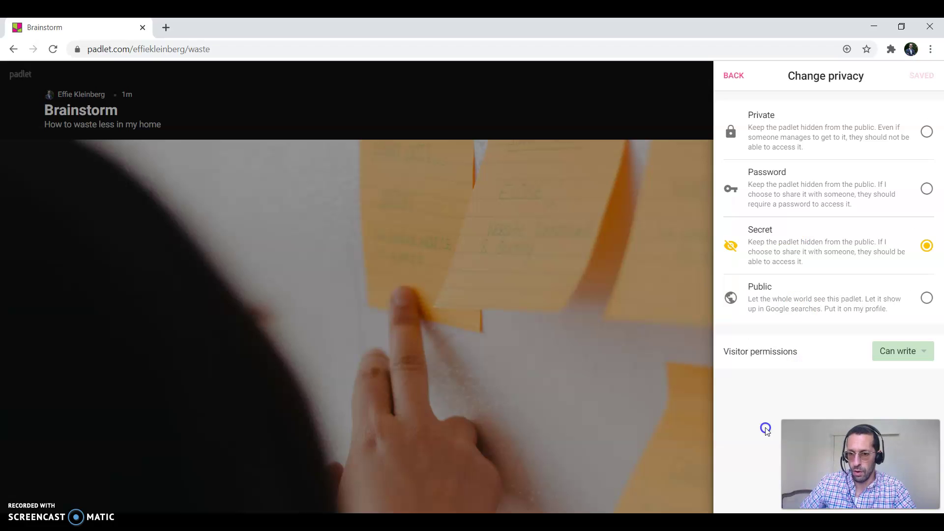
pyautogui.click(738, 77)
pyautogui.click(738, 77)
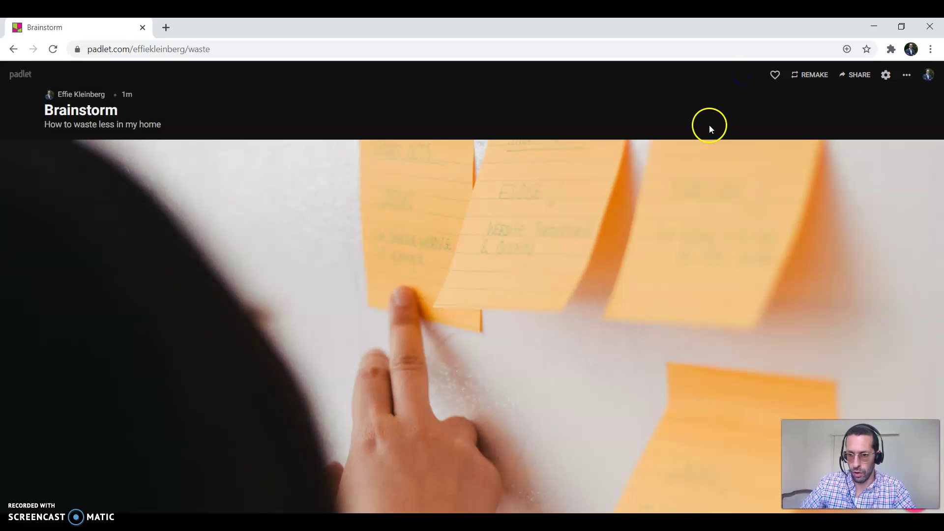
pyautogui.click(851, 76)
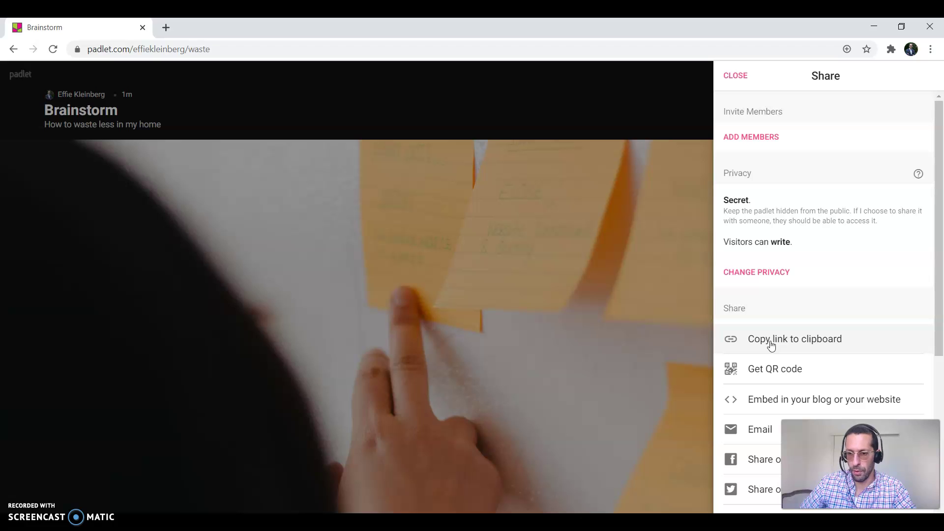
pyautogui.click(522, 266)
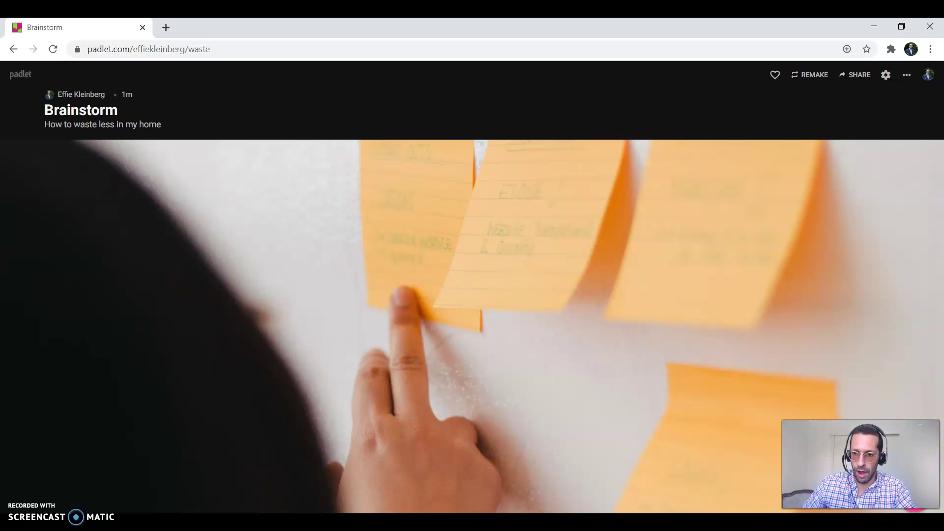
# Add a post titled "Hi" to the board, viewing the available attachment types before entering the title
pyautogui.click(914, 510)
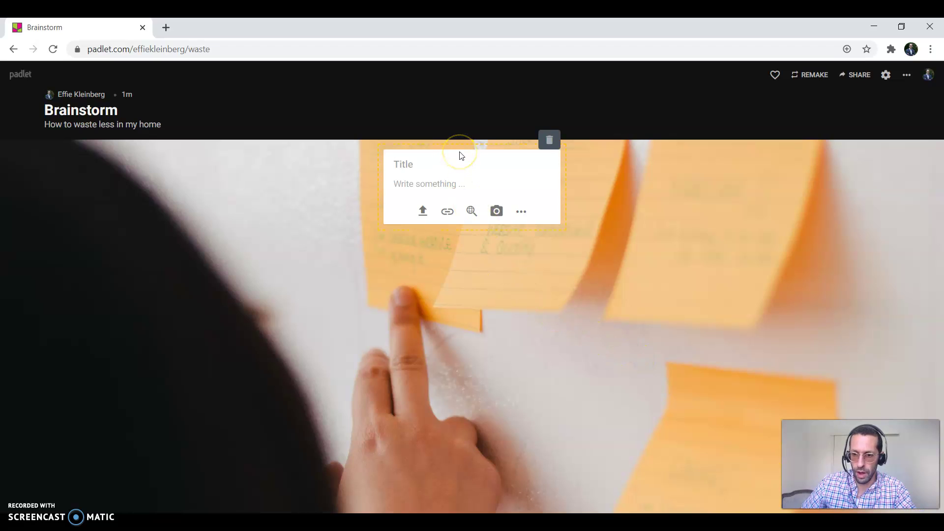
pyautogui.click(514, 213)
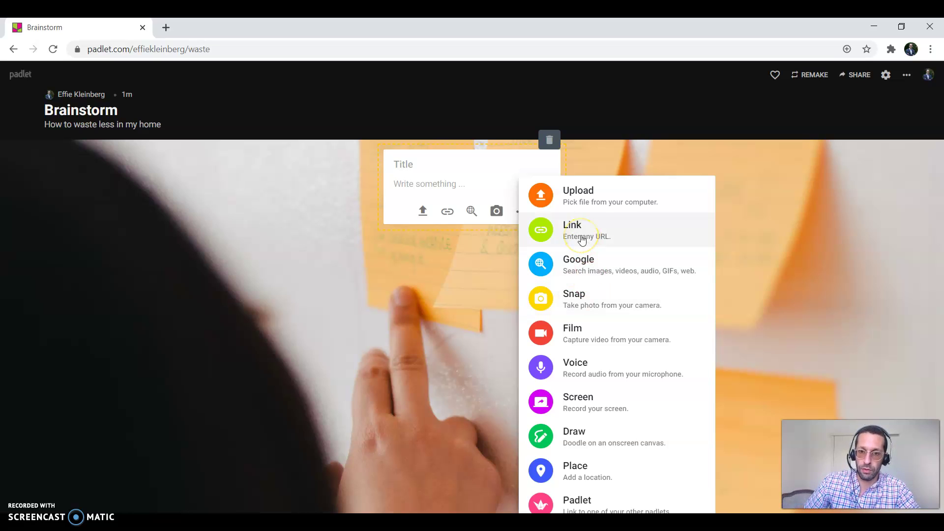
pyautogui.click(456, 187)
pyautogui.click(438, 162)
pyautogui.write('Hi')
pyautogui.press('Return')
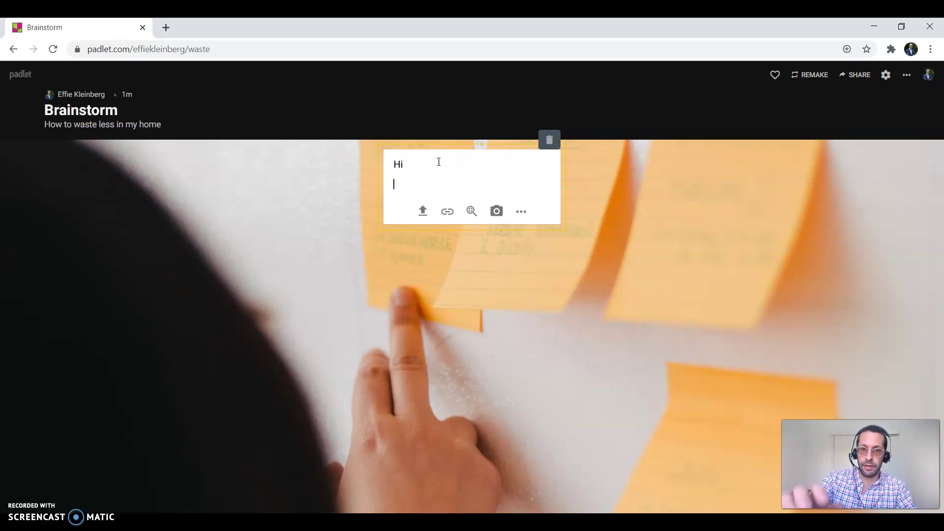
pyautogui.click(601, 268)
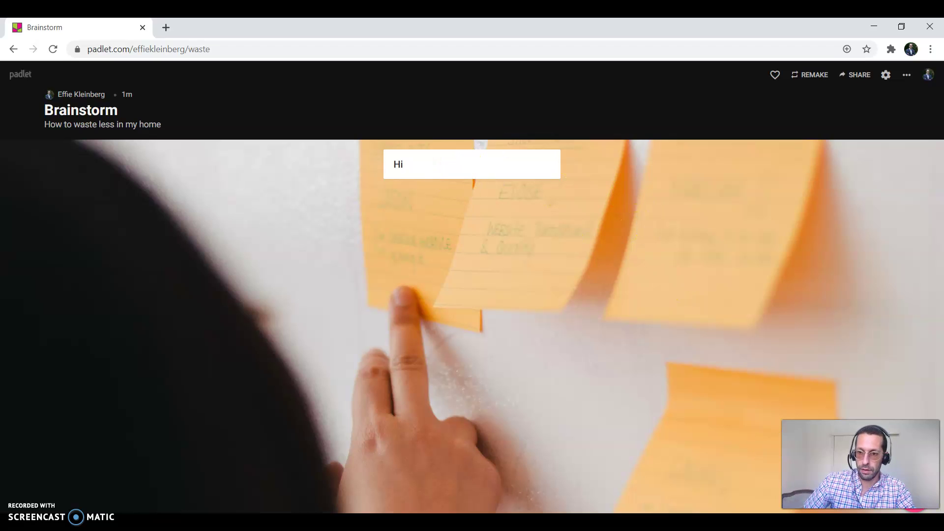
# Start a second, blank post on the board and discard it
pyautogui.doubleClick(413, 303)
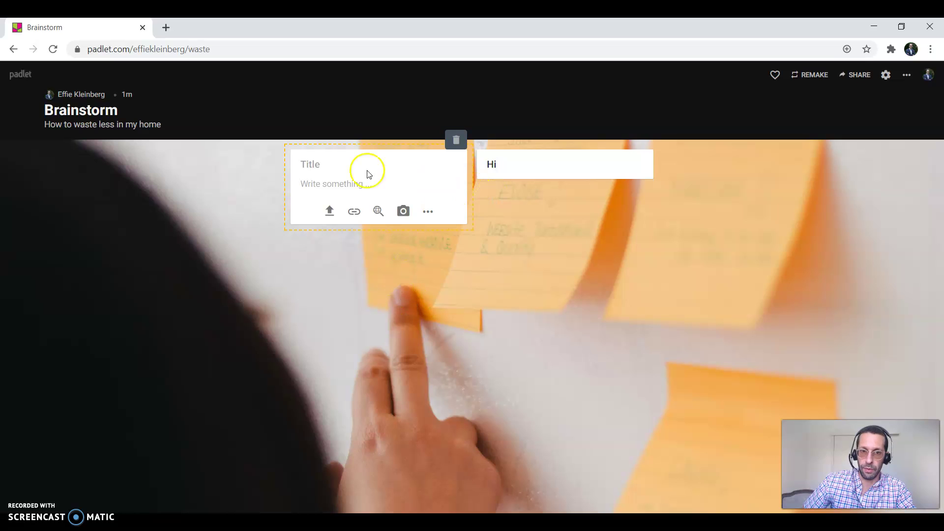
pyautogui.click(447, 147)
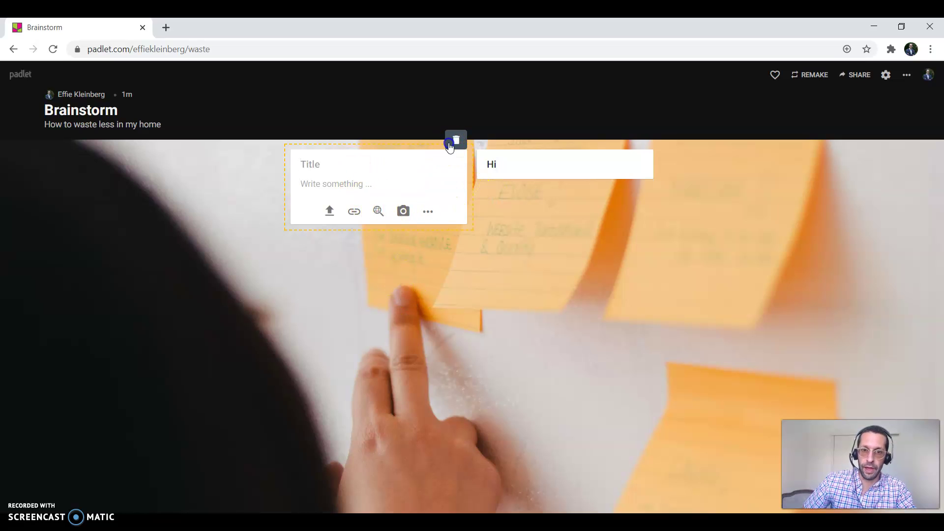